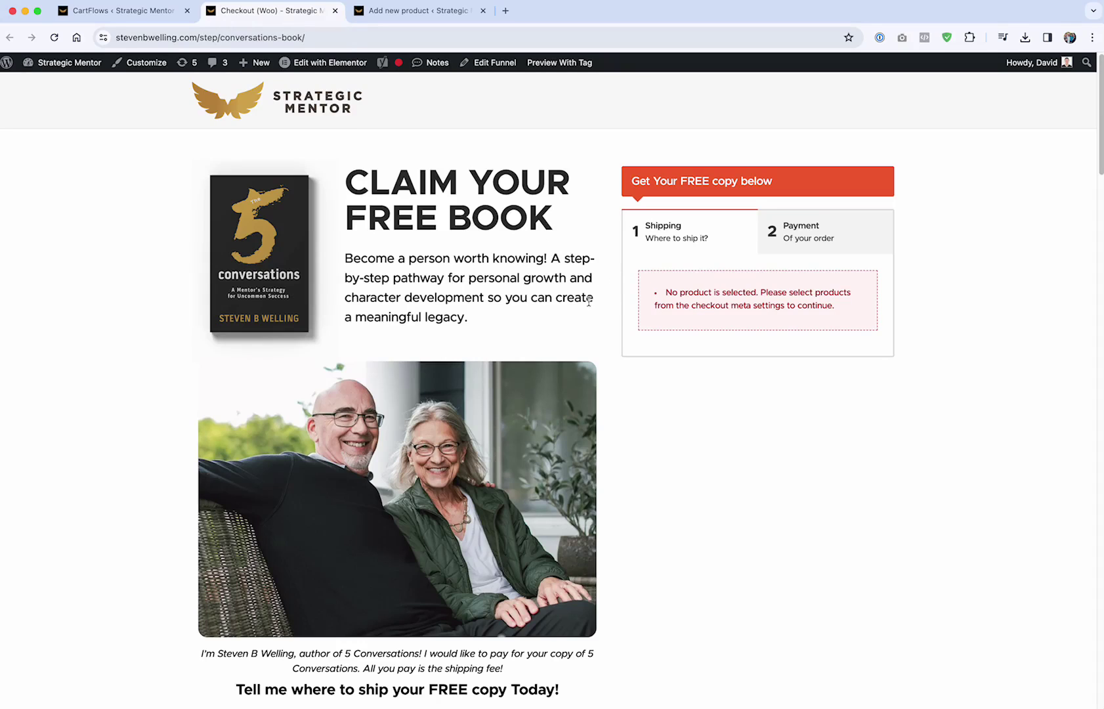
- Highlight the 'step' and 'conversations-book' parts of the Strategic Mentor checkout URL
{"action": "left_click", "coordinate": [587, 294]}
{"action": "double_click", "coordinate": [203, 37]}
{"action": "mouse_move", "coordinate": [256, 62]}
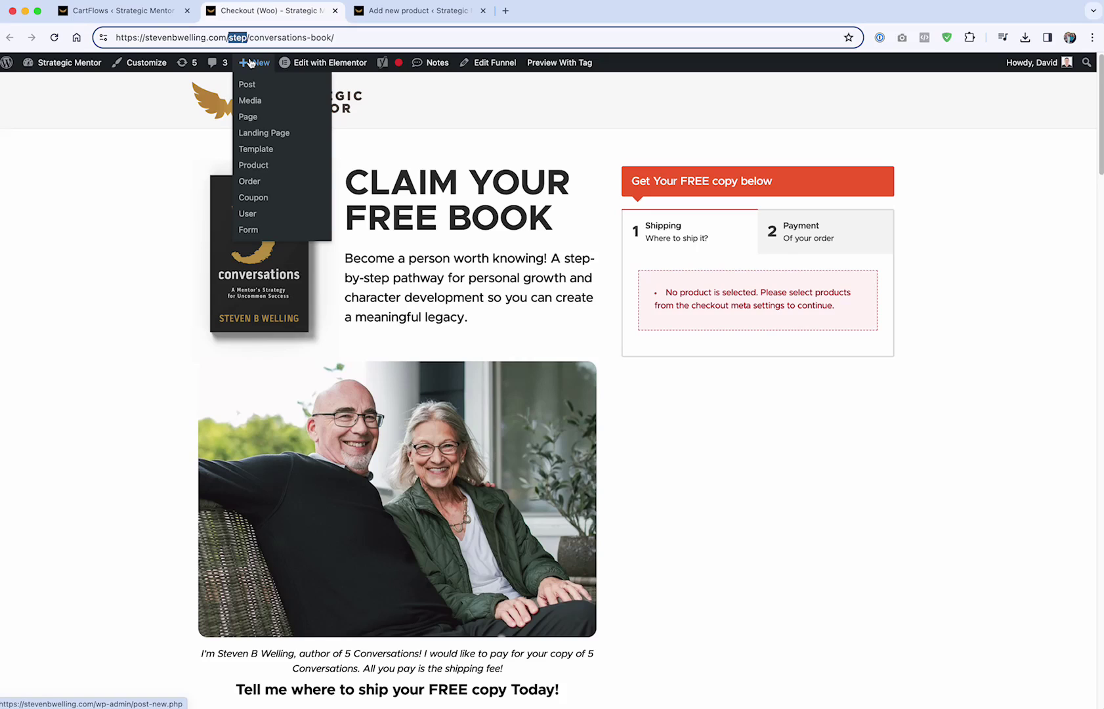
{"action": "left_click", "coordinate": [235, 36]}
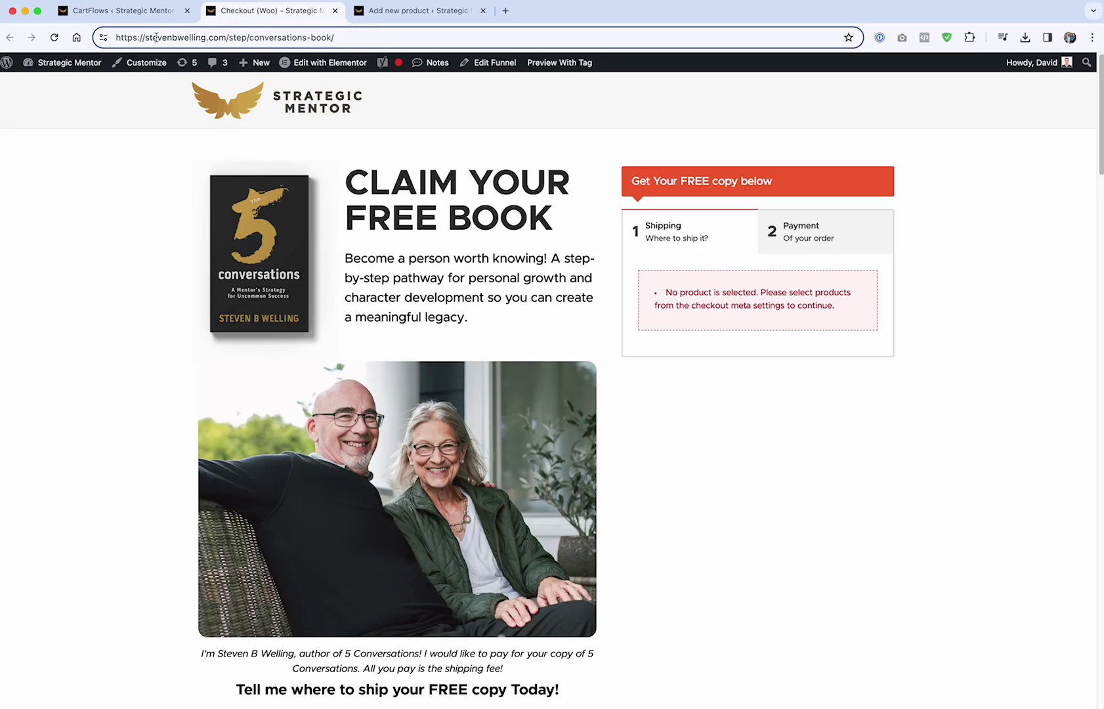
{"action": "left_click_drag", "start_coordinate": [251, 38], "coordinate": [365, 41]}
{"action": "left_click", "coordinate": [236, 37]}
{"action": "double_click", "coordinate": [236, 37]}
- In the funnel editor's Global Settings, save Default Permalinks as the permalink structure
{"action": "left_click", "coordinate": [118, 12]}
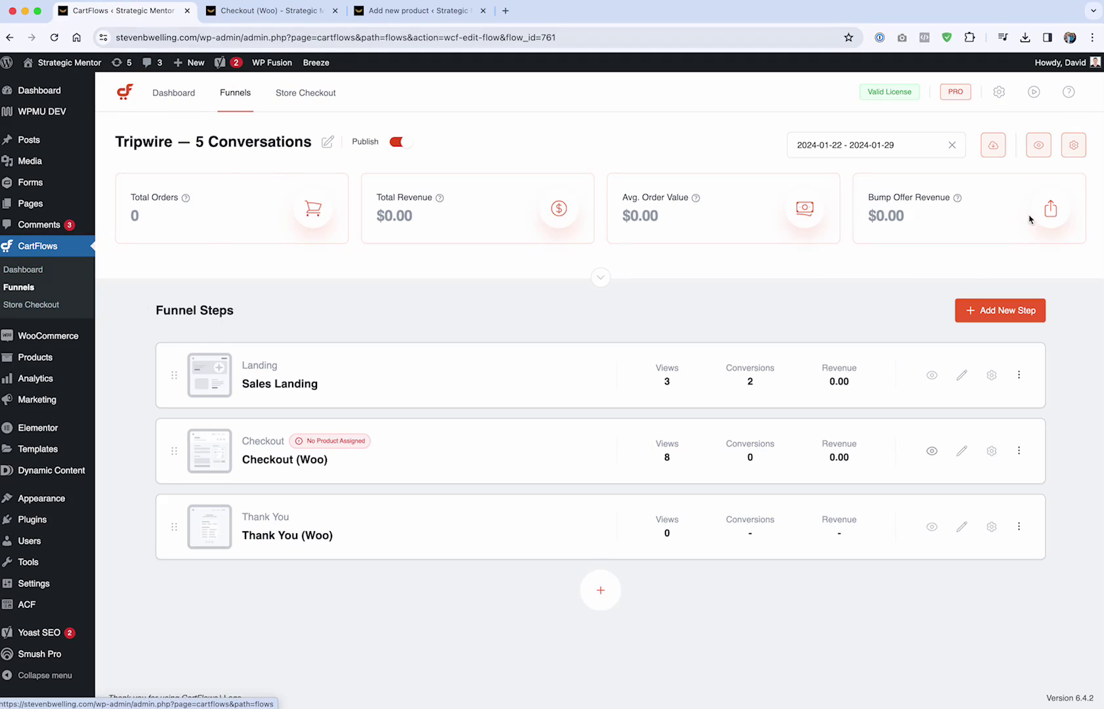
{"action": "left_click", "coordinate": [1001, 91]}
{"action": "left_click", "coordinate": [287, 396]}
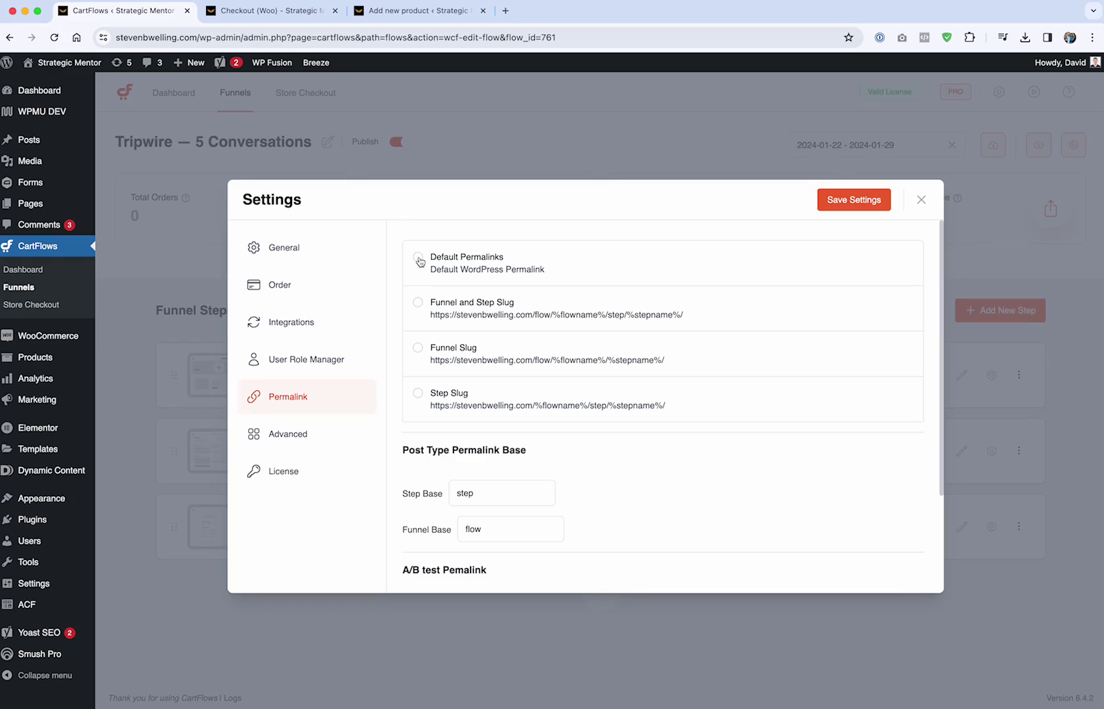
{"action": "left_click", "coordinate": [416, 260]}
{"action": "left_click", "coordinate": [835, 201]}
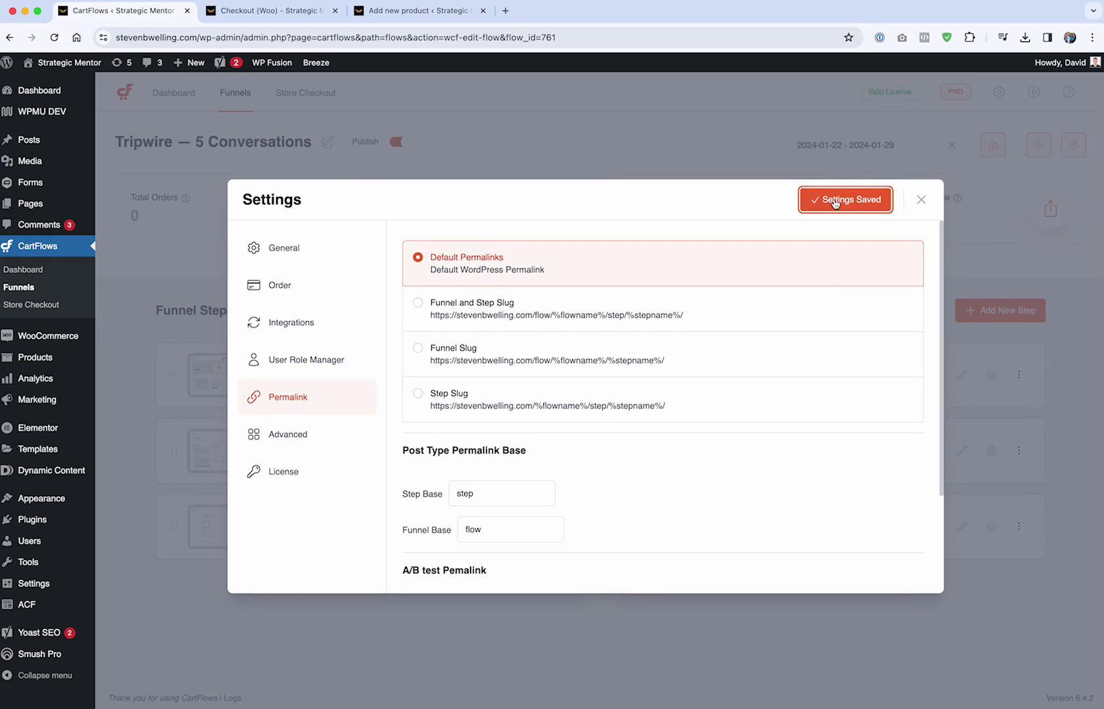
{"action": "left_click", "coordinate": [708, 147]}
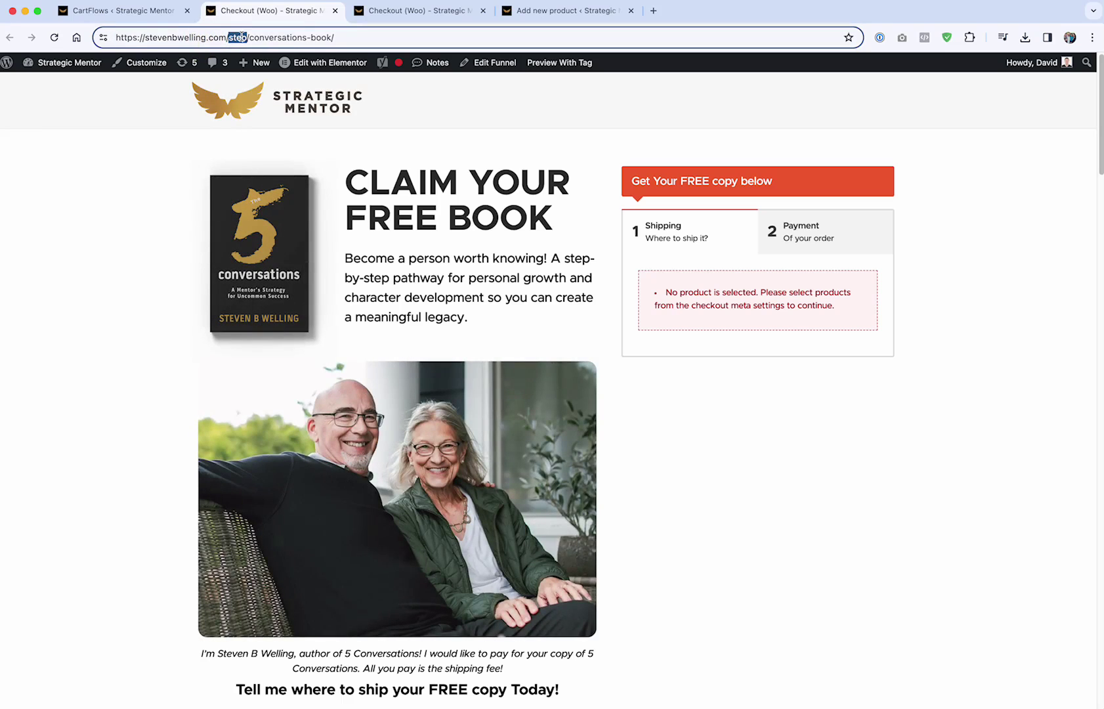
- Check the Post name example URL in Settings > Permalinks, then return to CartFlows Funnels
{"action": "left_click", "coordinate": [131, 13]}
{"action": "mouse_move", "coordinate": [33, 583]}
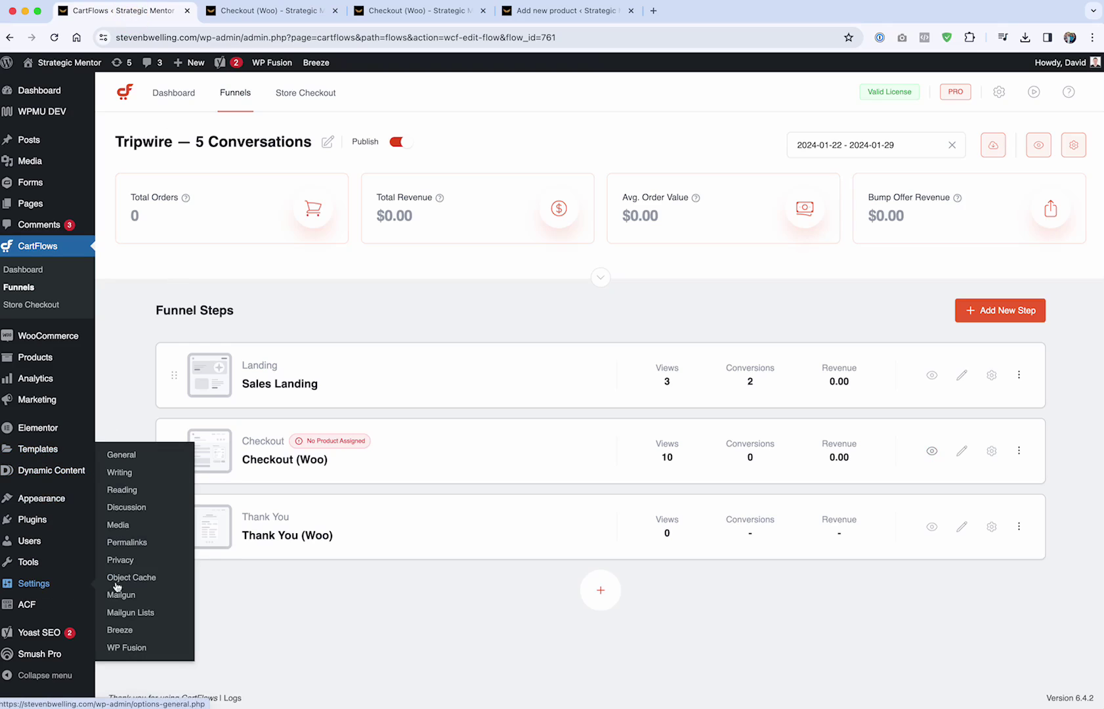
{"action": "left_click", "coordinate": [134, 540]}
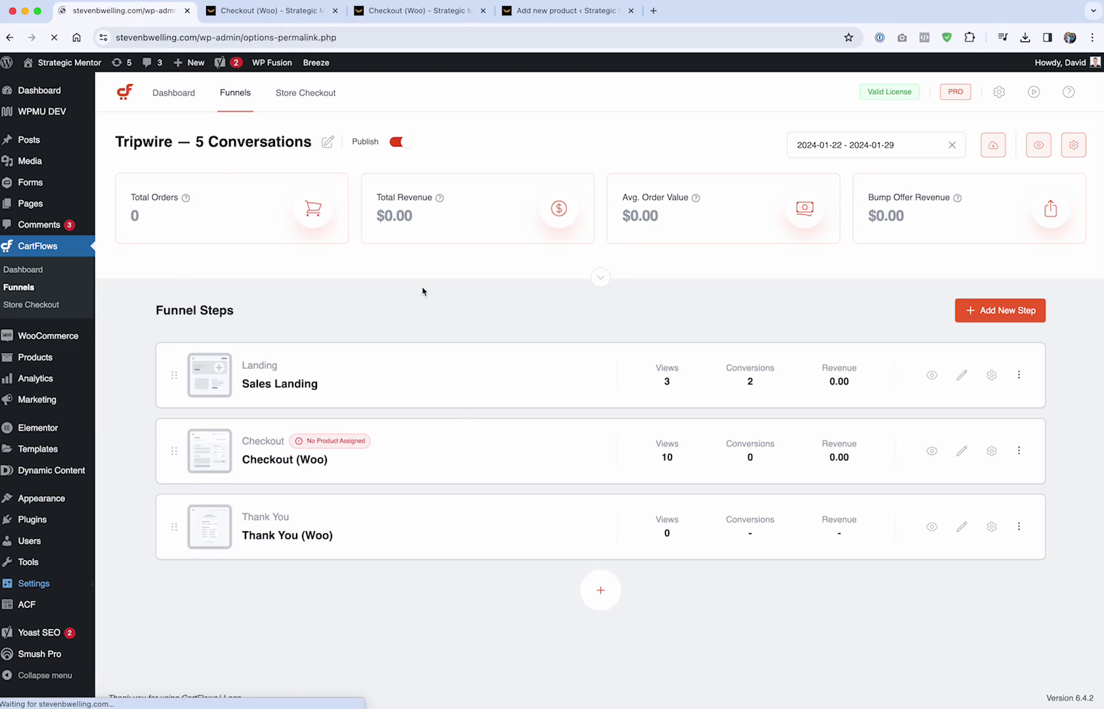
{"action": "scroll", "coordinate": [383, 453], "scroll_direction": "down", "scroll_amount": 4}
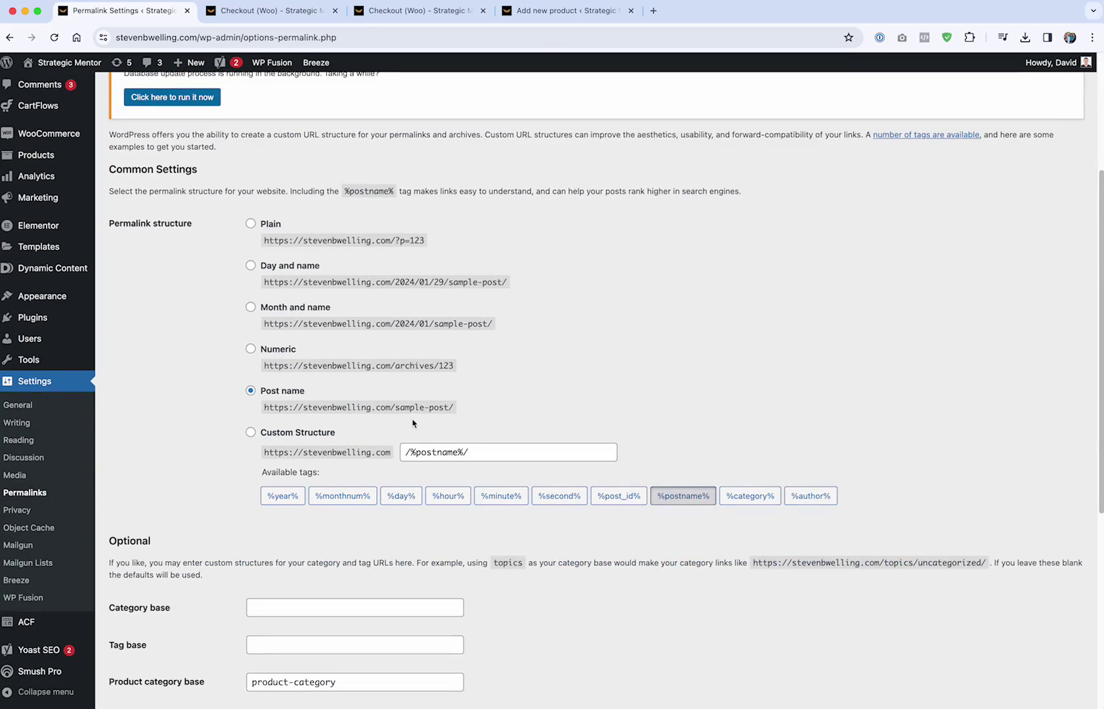
{"action": "left_click_drag", "start_coordinate": [397, 407], "coordinate": [455, 409]}
{"action": "left_click", "coordinate": [329, 420]}
{"action": "scroll", "coordinate": [143, 348], "scroll_direction": "up", "scroll_amount": 5}
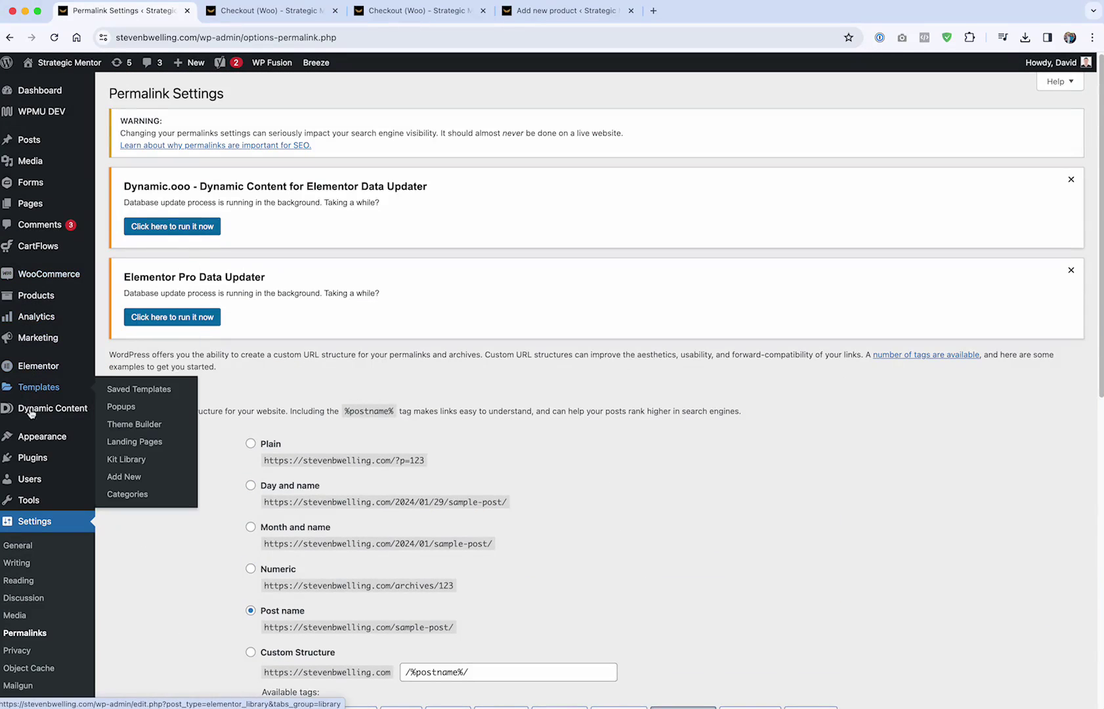
{"action": "mouse_move", "coordinate": [38, 247]}
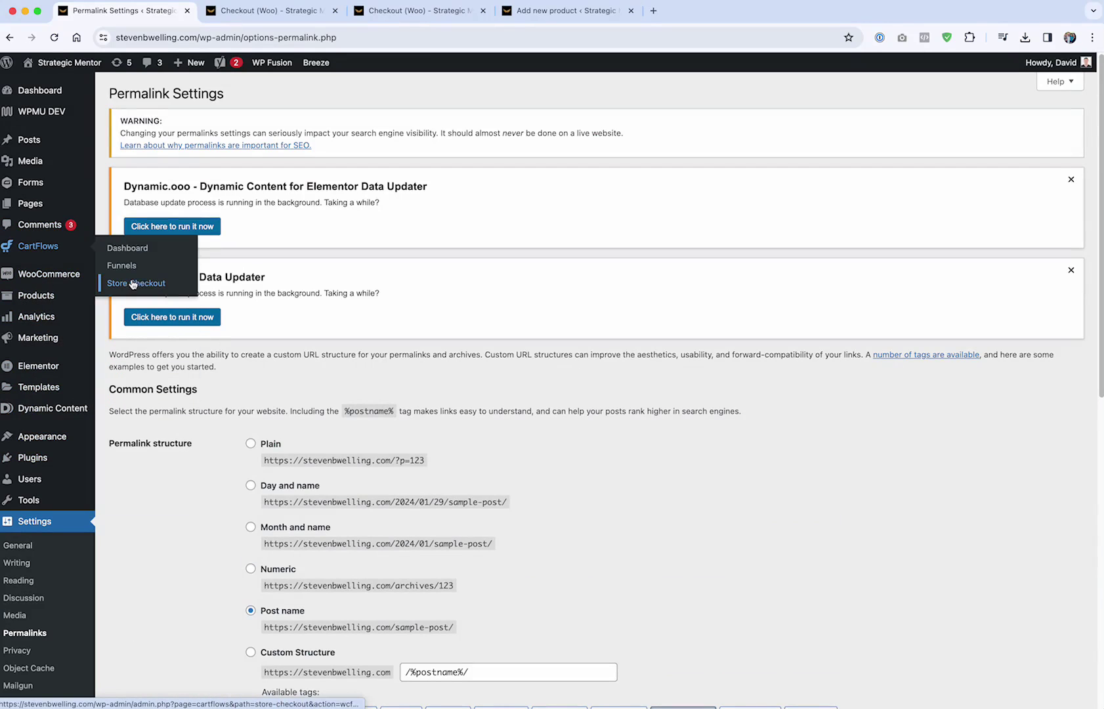
{"action": "left_click", "coordinate": [134, 271]}
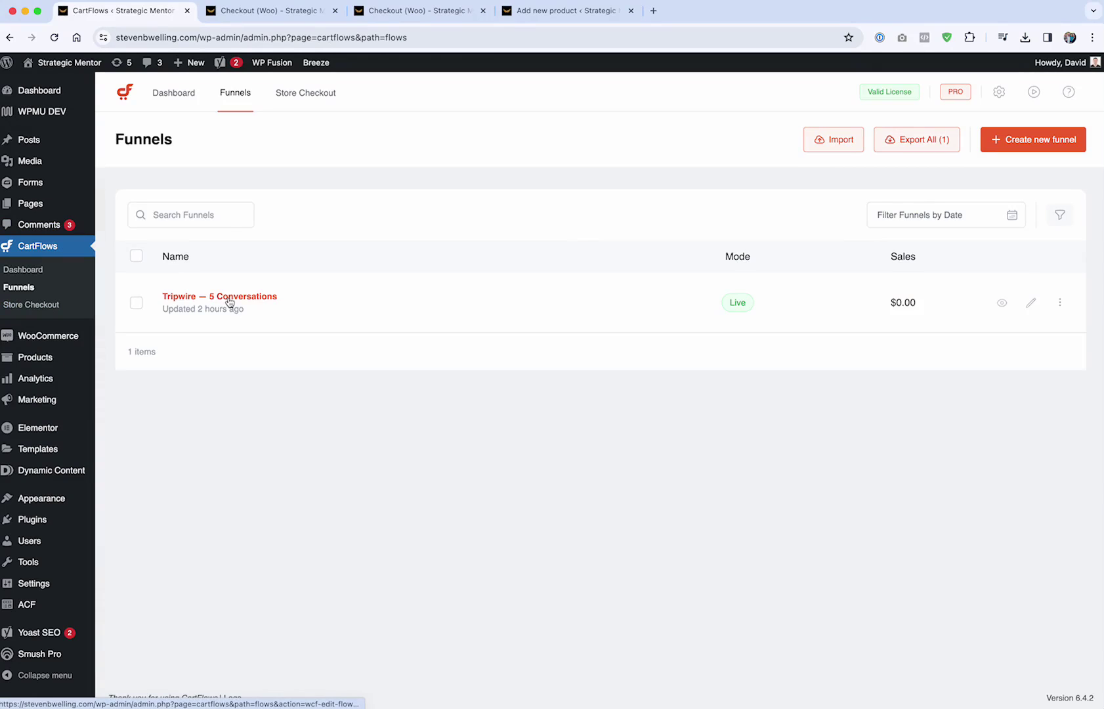
- In the Tripwire funnel's permalink settings, change Step Base to cartflows_step
{"action": "left_click", "coordinate": [229, 301]}
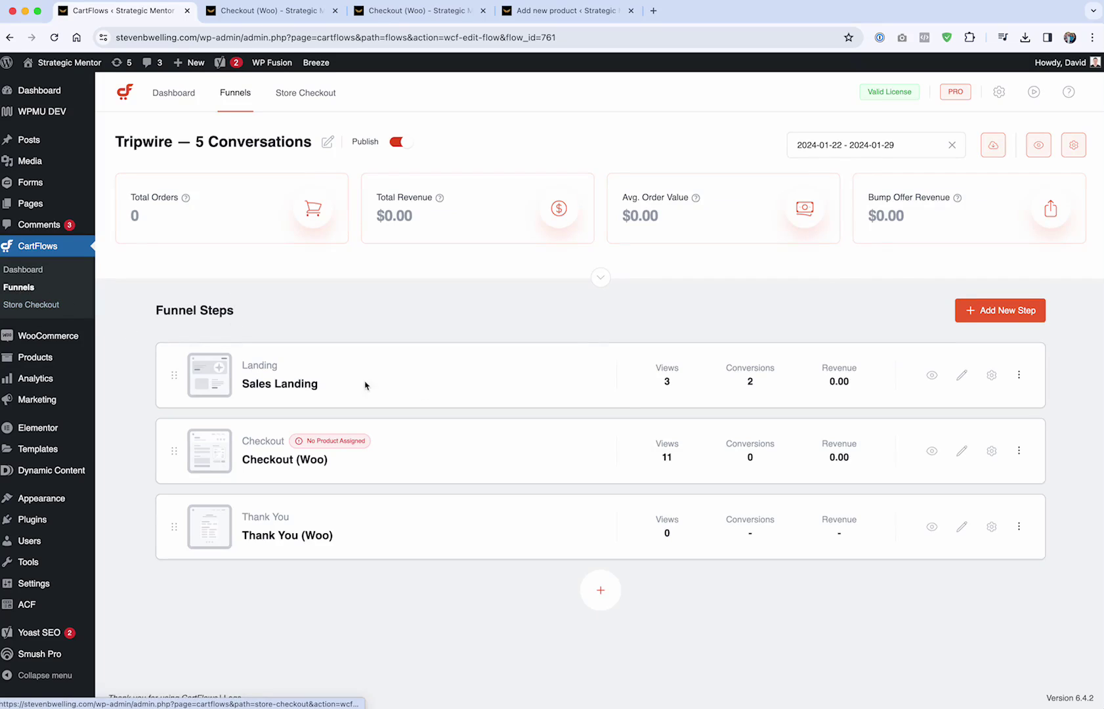
{"action": "left_click", "coordinate": [1001, 92]}
{"action": "left_click", "coordinate": [292, 399]}
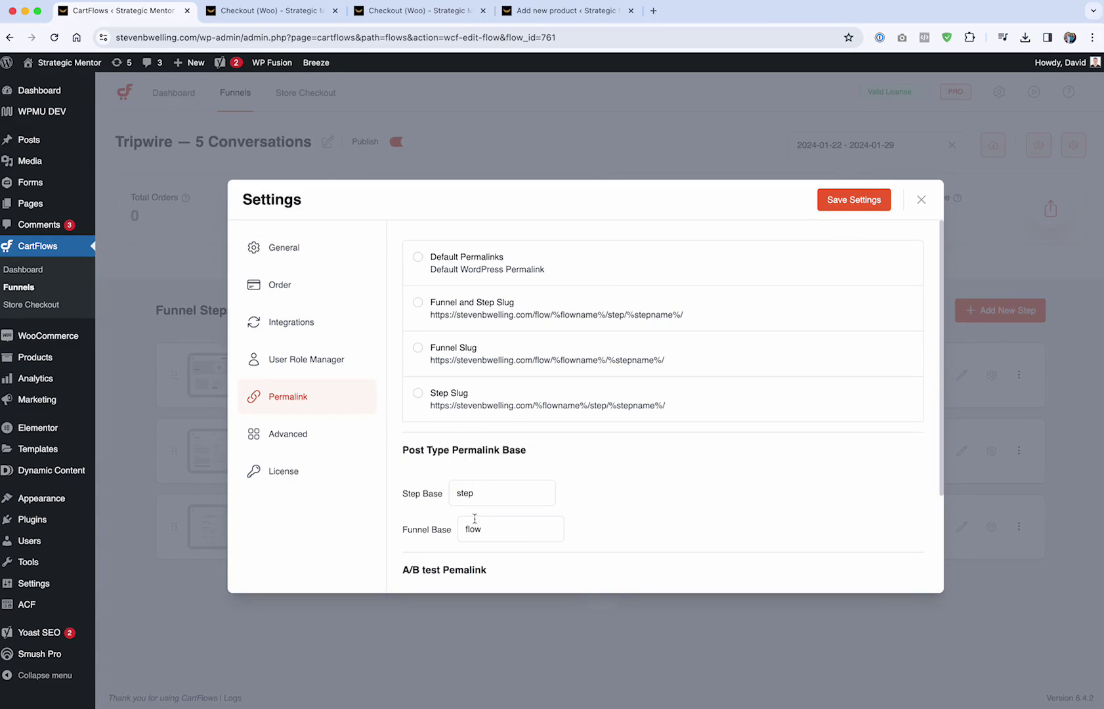
{"action": "left_click", "coordinate": [458, 499]}
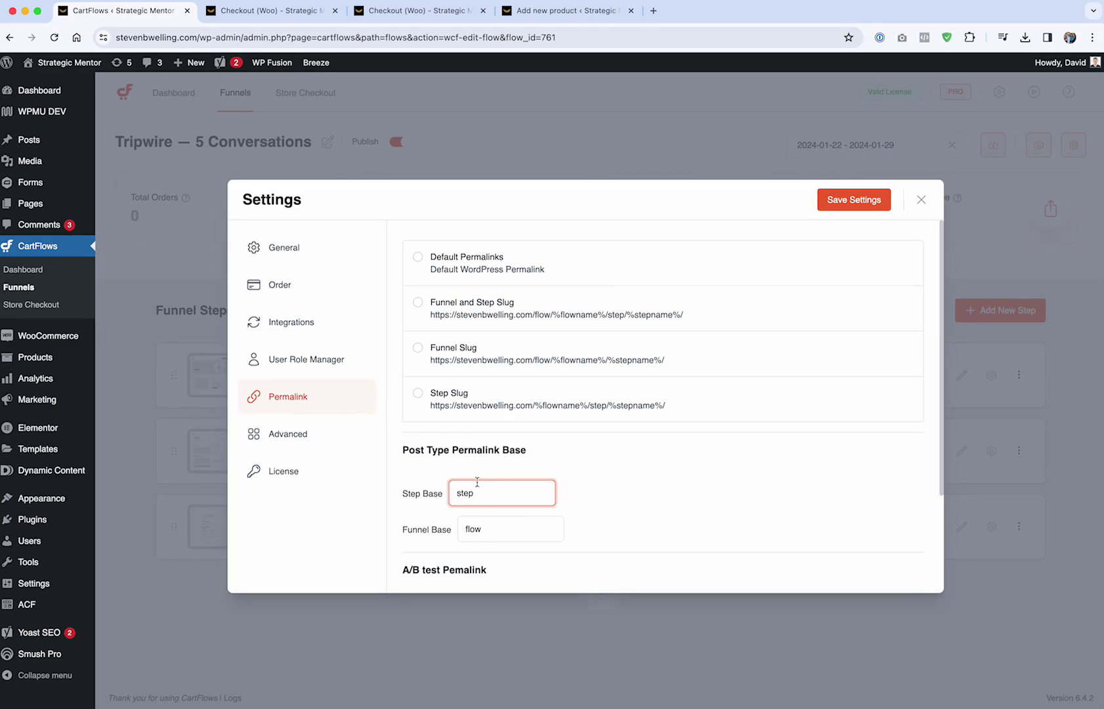
{"action": "type", "text": "cartflows_"}
{"action": "key", "text": "End"}
- Change Funnel Base to cartflows_flow, save, and reload the funnel page
{"action": "left_click", "coordinate": [461, 529]}
{"action": "type", "text": "cartflows_"}
{"action": "key", "text": "End"}
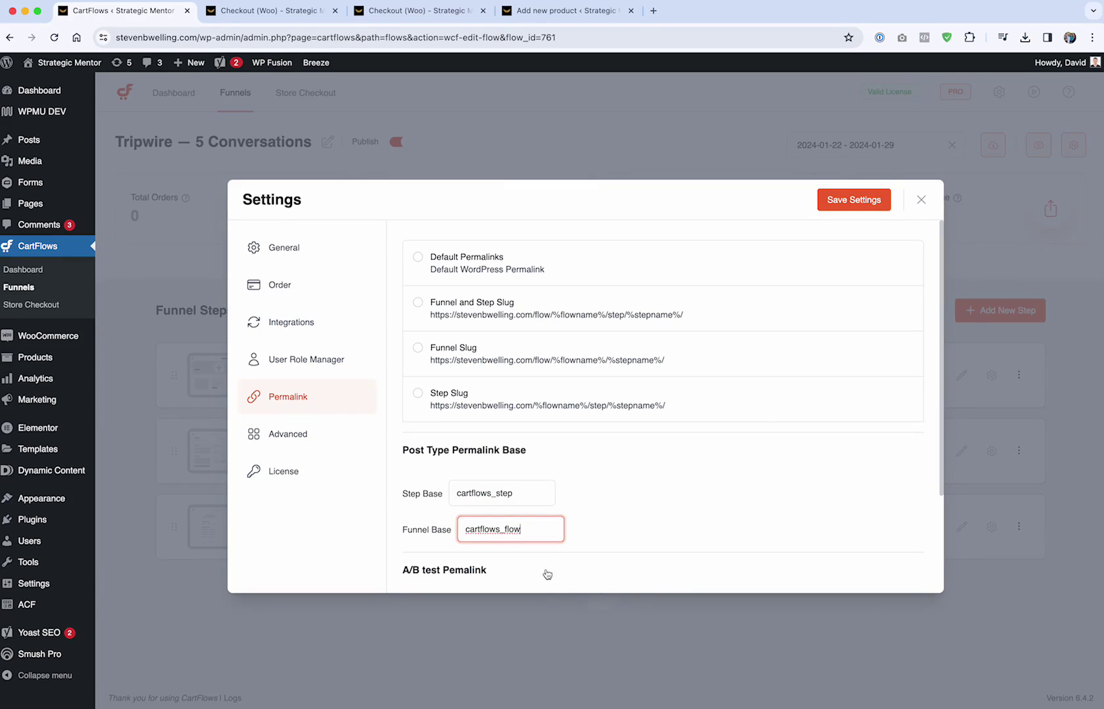
{"action": "left_click", "coordinate": [848, 201]}
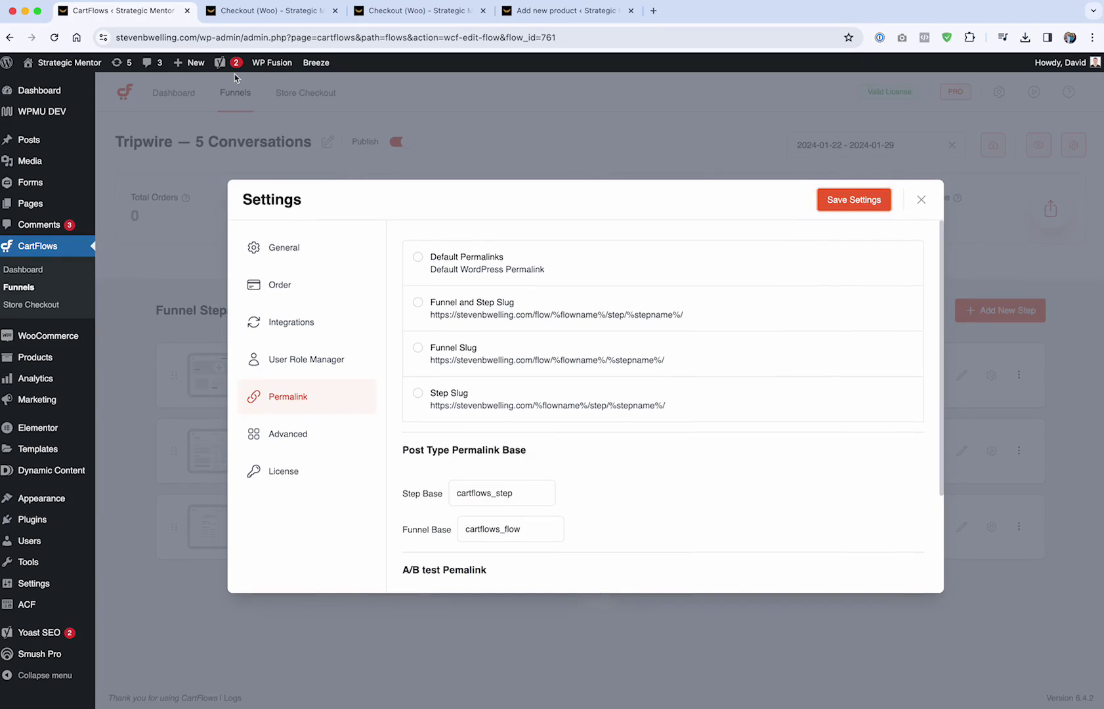
{"action": "left_click", "coordinate": [578, 133]}
{"action": "left_click", "coordinate": [54, 37]}
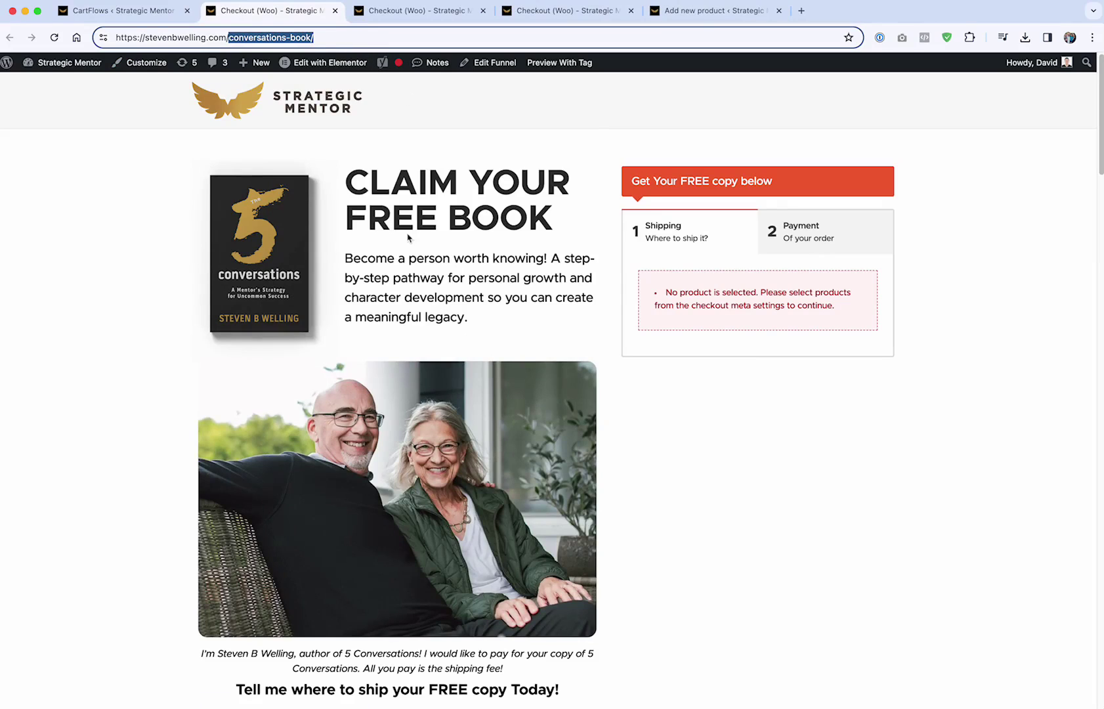
- View the reloaded checkout at /conversations-book/, then go back to the CartFlows funnel tab
{"action": "left_click", "coordinate": [248, 37]}
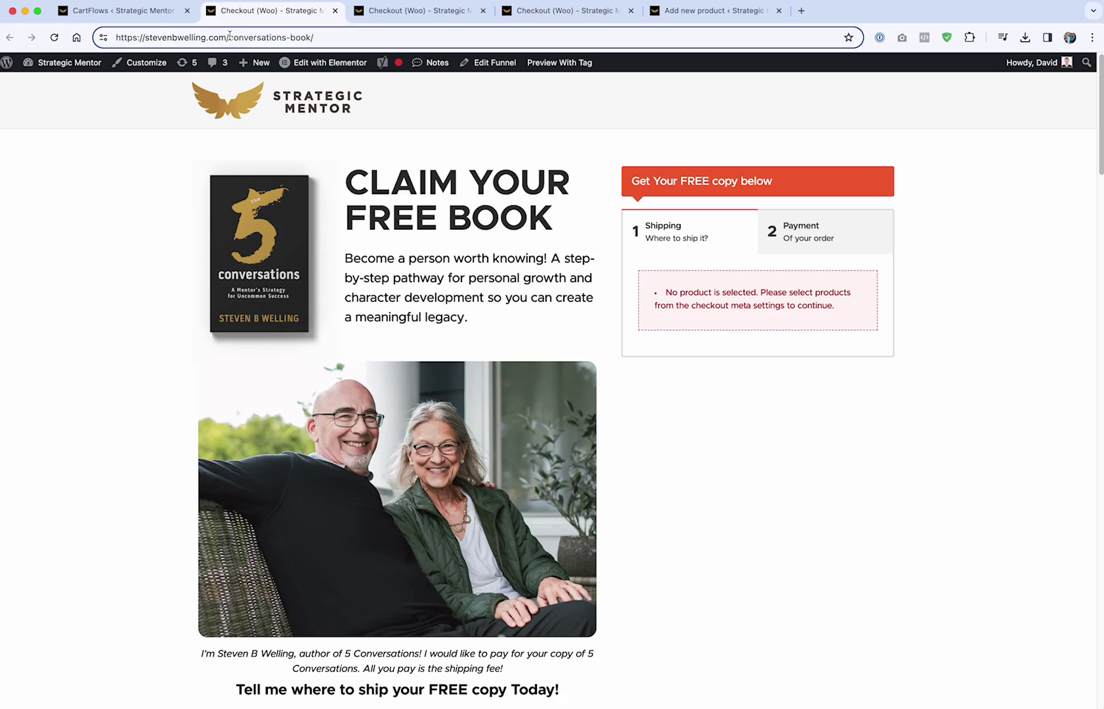
{"action": "left_click", "coordinate": [397, 10]}
{"action": "left_click", "coordinate": [264, 8]}
{"action": "left_click", "coordinate": [128, 11]}
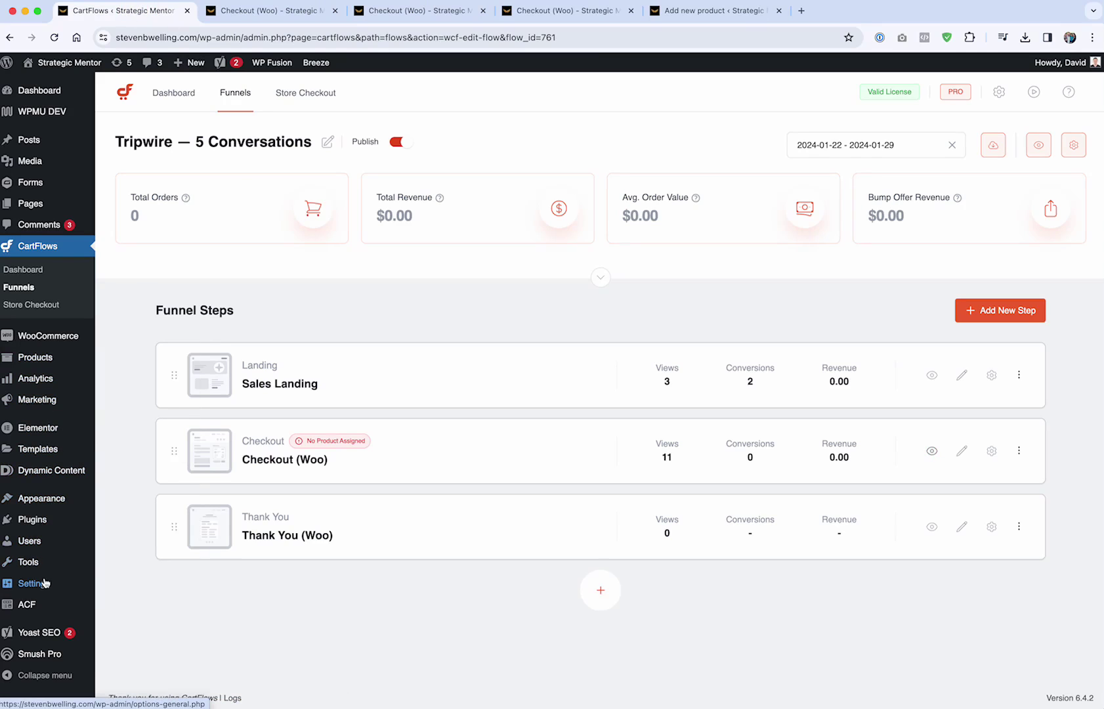
- Open Settings > Permalinks and scroll through it, with Post name still selected
{"action": "mouse_move", "coordinate": [31, 583]}
{"action": "left_click", "coordinate": [156, 543]}
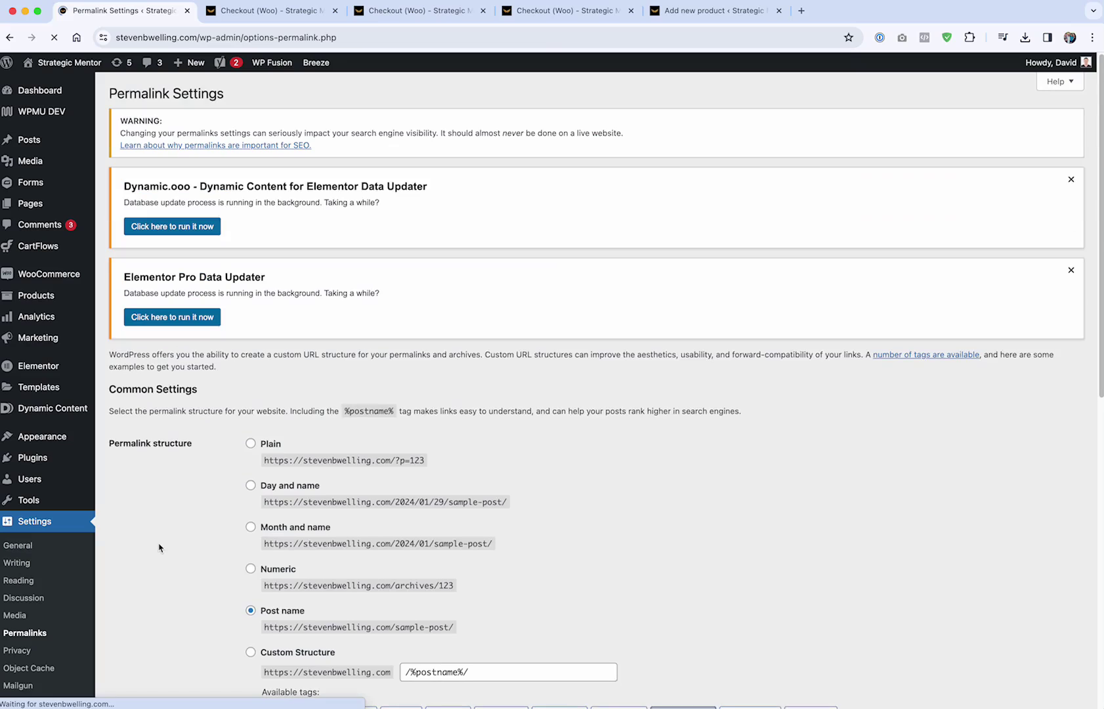
{"action": "scroll", "coordinate": [292, 538], "scroll_direction": "down", "scroll_amount": 3}
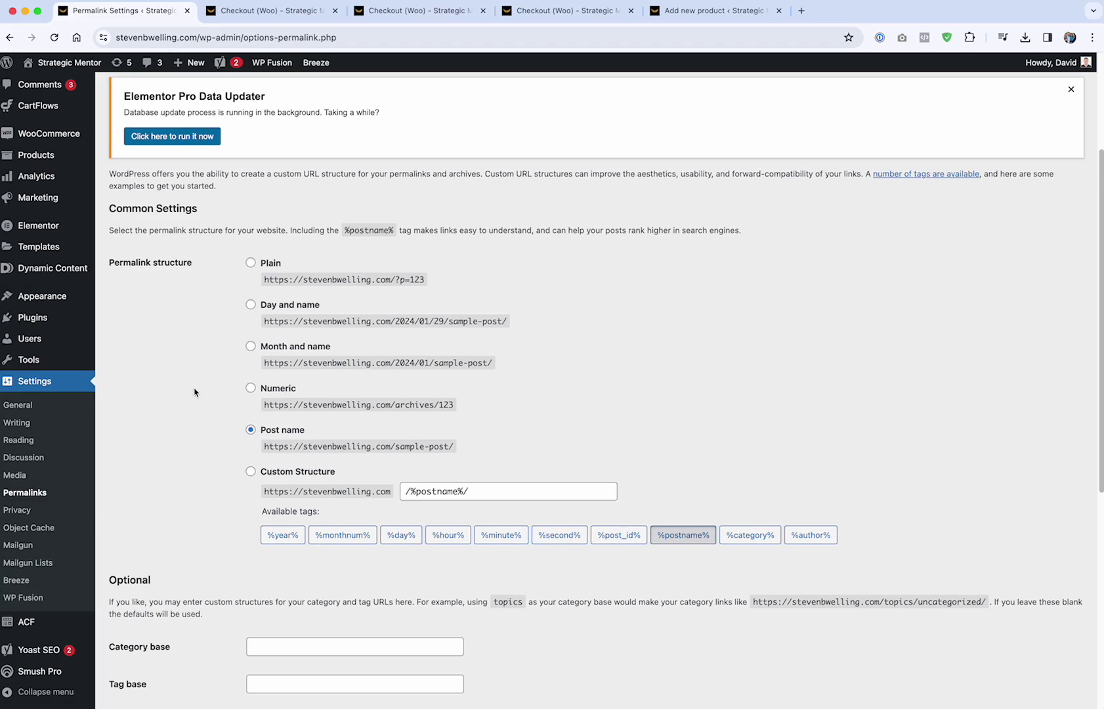
{"action": "scroll", "coordinate": [150, 310], "scroll_direction": "up", "scroll_amount": 3}
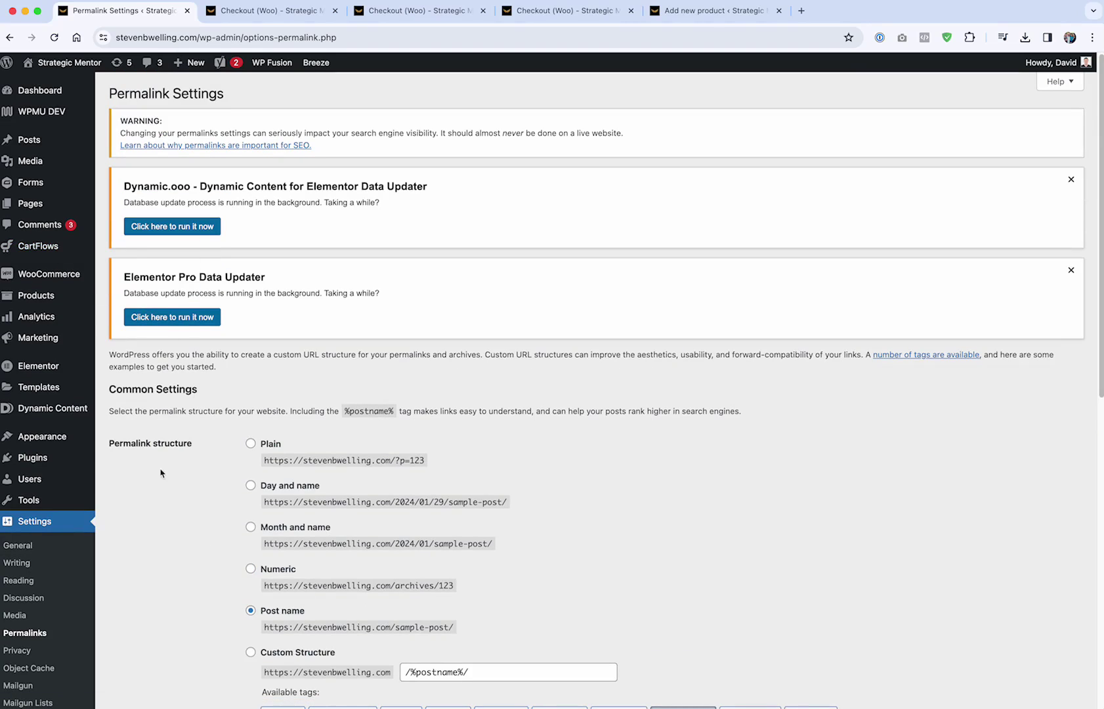
- Confirm the Global Settings permalink bases are cartflows_step and cartflows_flow
{"action": "mouse_move", "coordinate": [38, 246]}
{"action": "left_click", "coordinate": [128, 266]}
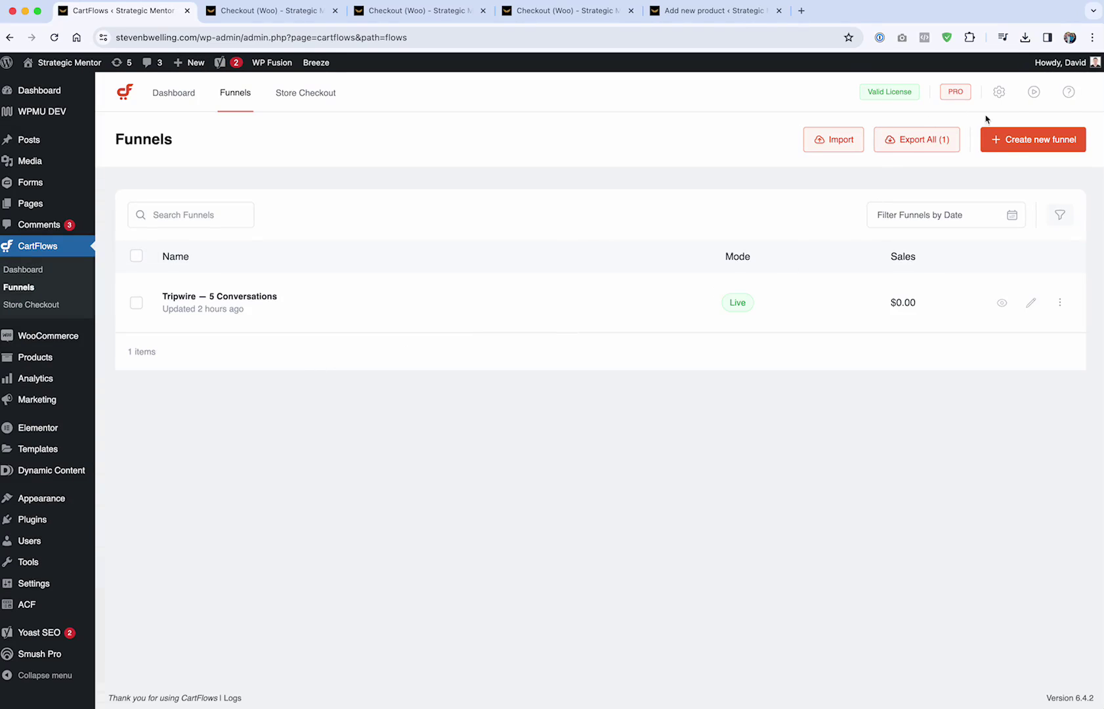
{"action": "left_click", "coordinate": [990, 91]}
{"action": "left_click", "coordinate": [304, 412]}
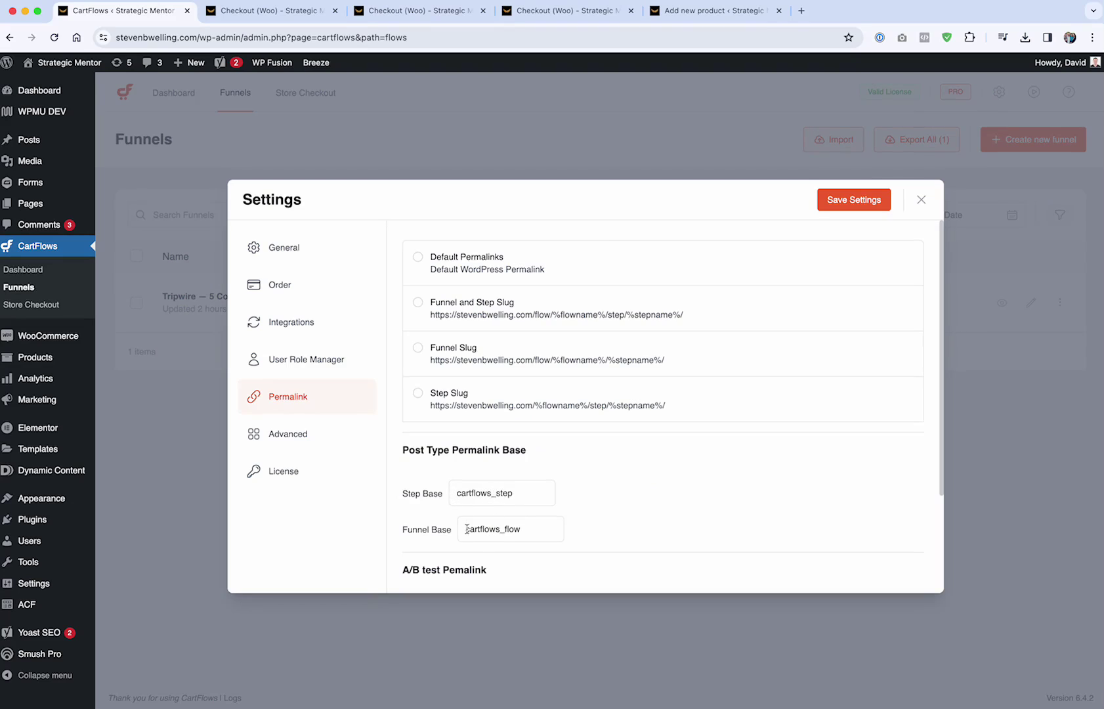
- Inspect the checkout page's clean /conversations-book/ URL
{"action": "left_click", "coordinate": [269, 10]}
{"action": "left_click_drag", "start_coordinate": [239, 37], "coordinate": [352, 52]}
{"action": "left_click", "coordinate": [352, 39]}
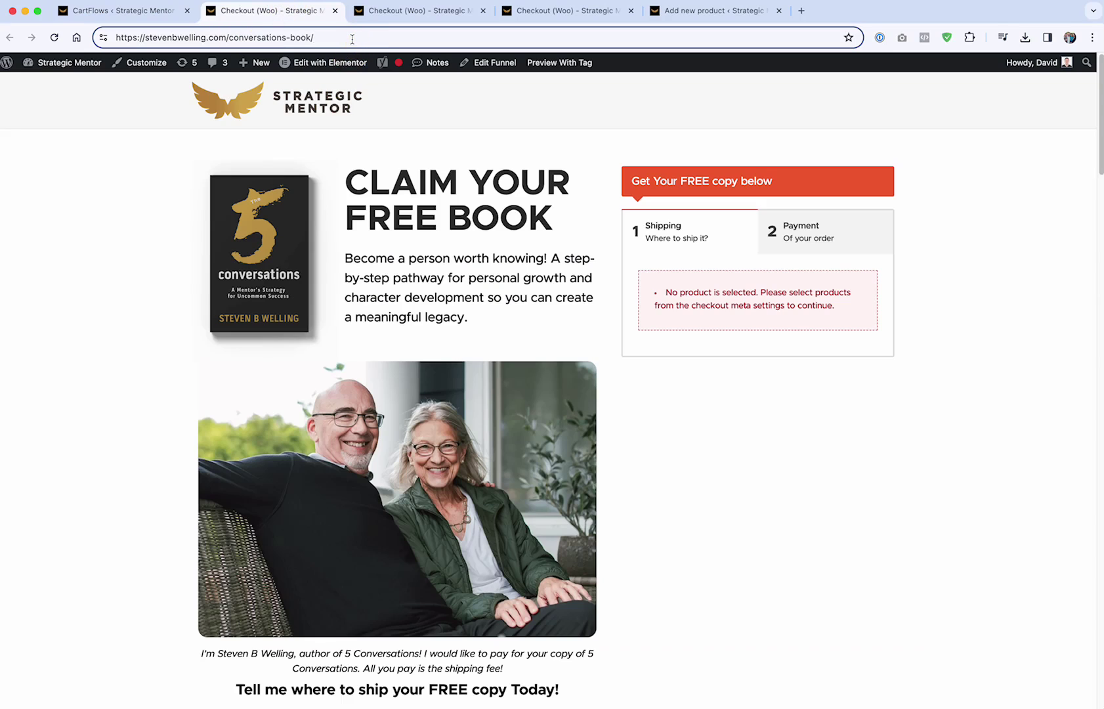